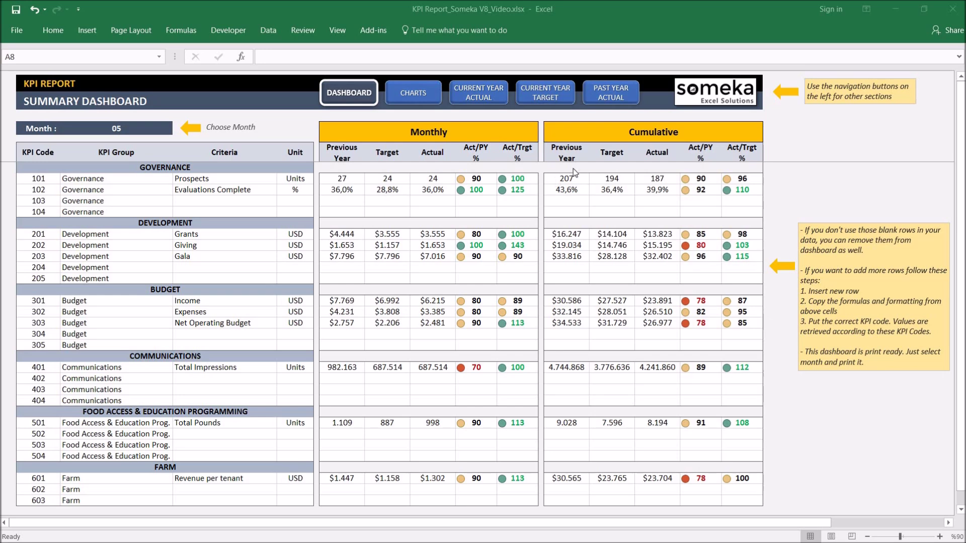
Browse the Actual, Target, Previous Year, Dashboard and Charts sheets, then select the empty Budget 304 Criteria cell.
{"action": "left_click", "coordinate": [488, 89]}
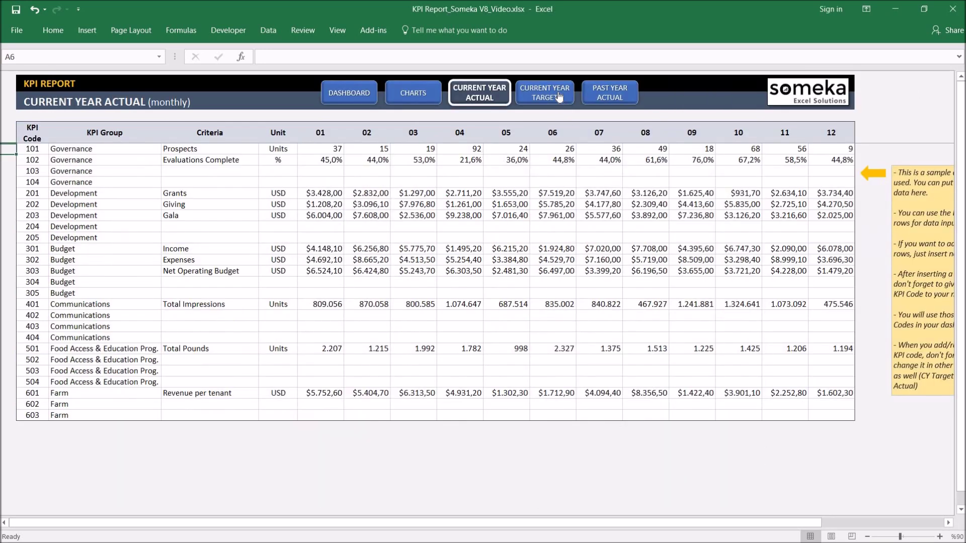
{"action": "left_click", "coordinate": [560, 94]}
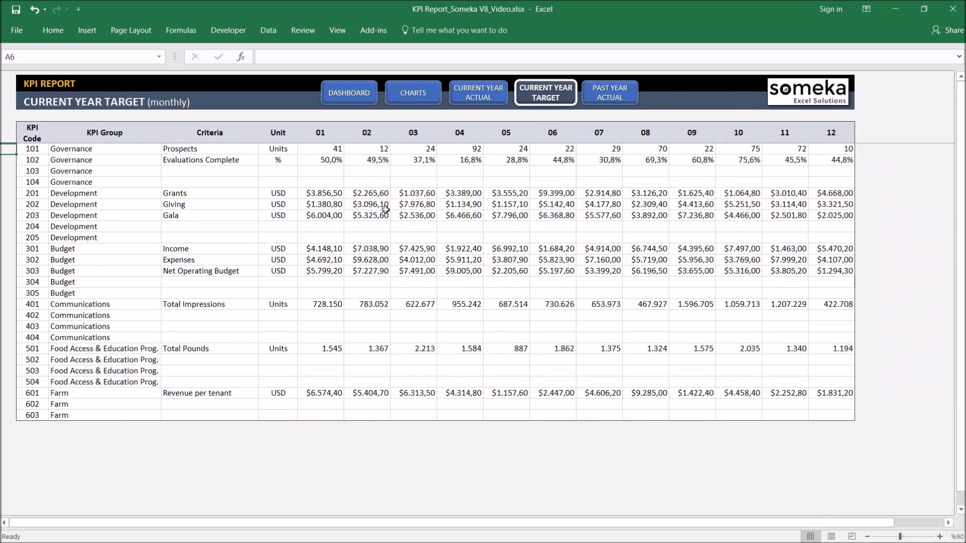
{"action": "left_click", "coordinate": [626, 105]}
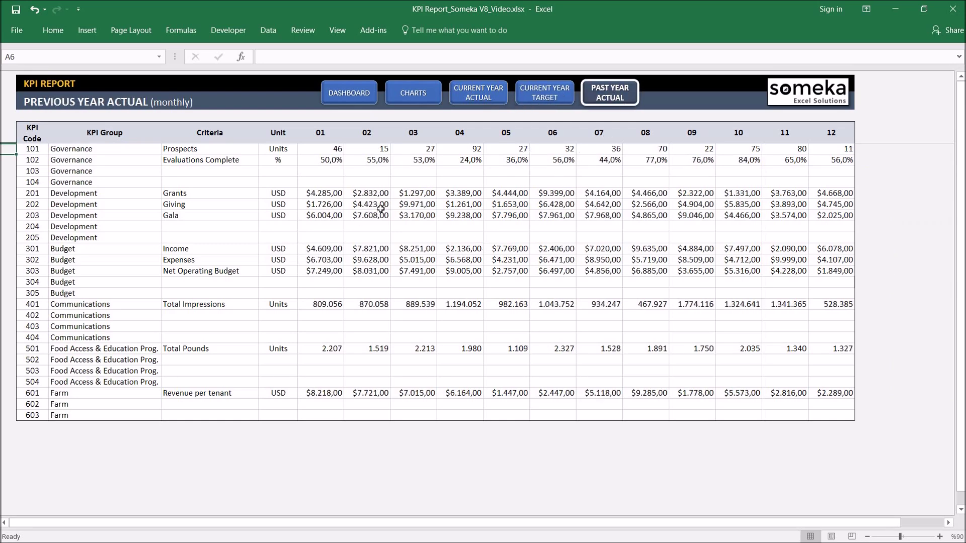
{"action": "left_click", "coordinate": [366, 97]}
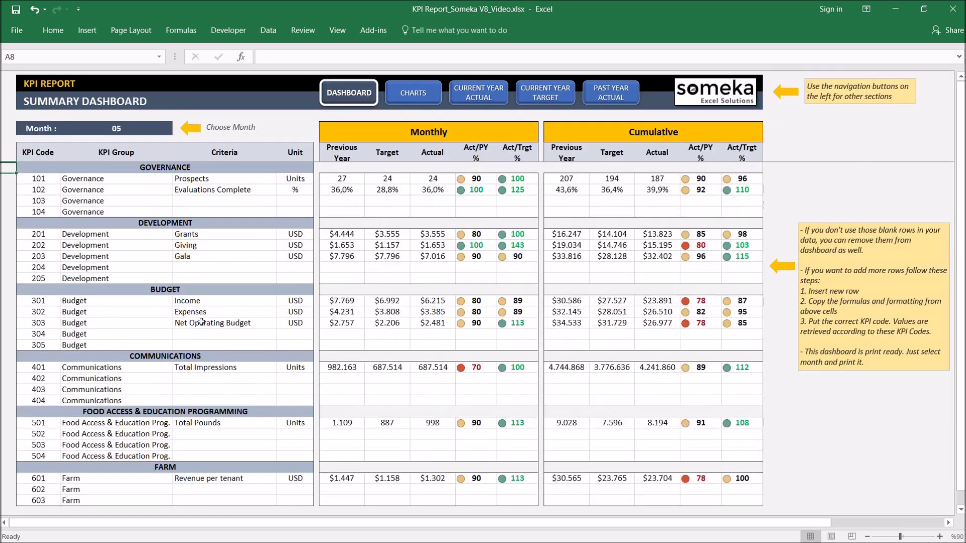
{"action": "left_click", "coordinate": [418, 94]}
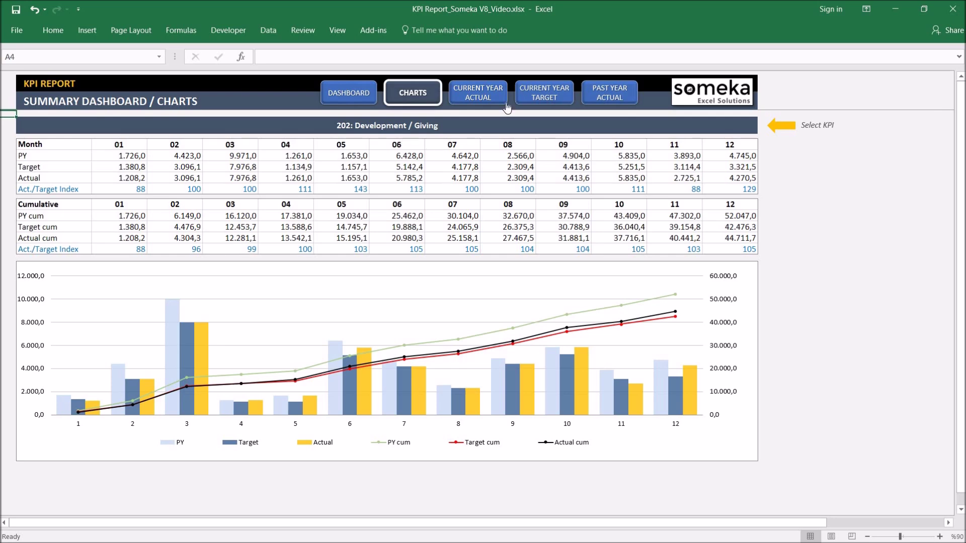
{"action": "left_click", "coordinate": [491, 98]}
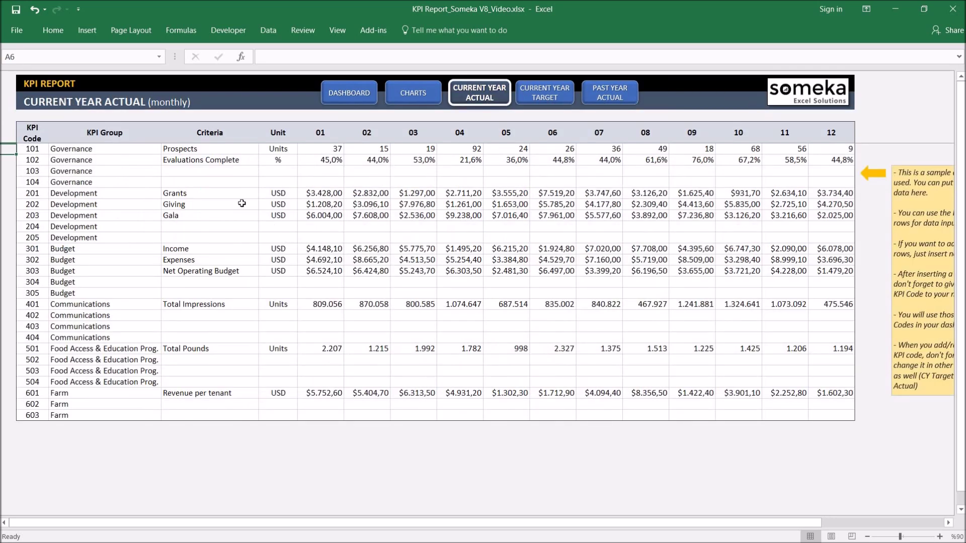
{"action": "left_click", "coordinate": [194, 282]}
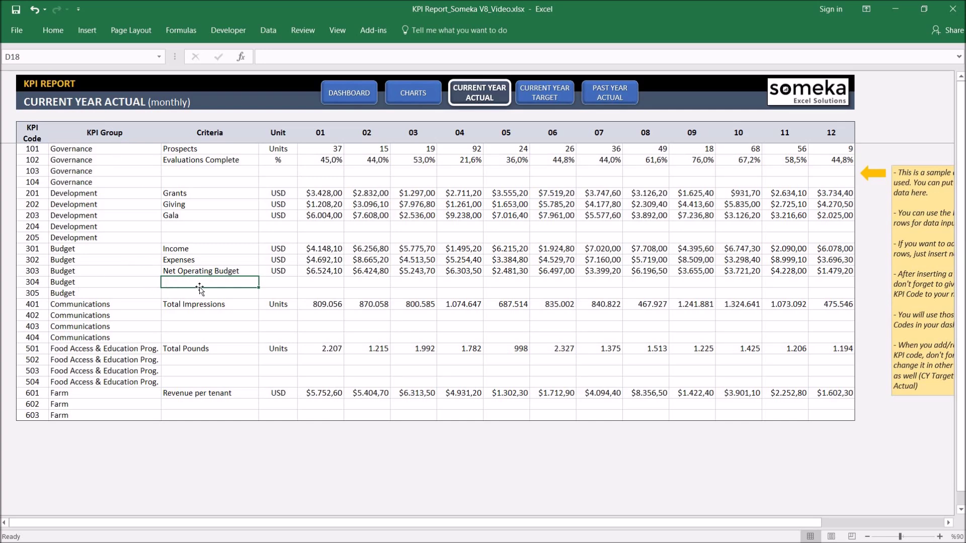
Enter 'Profits' as the Budget 304 criteria on the Current Actual, Current Target and Previous Year sheets.
{"action": "type", "text": "Prpo"}
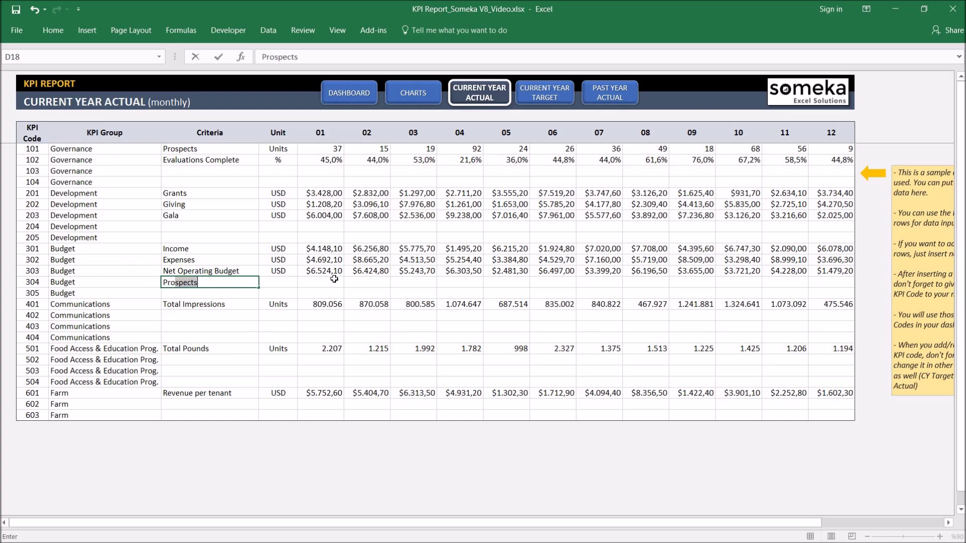
{"action": "type", "text": "rs"}
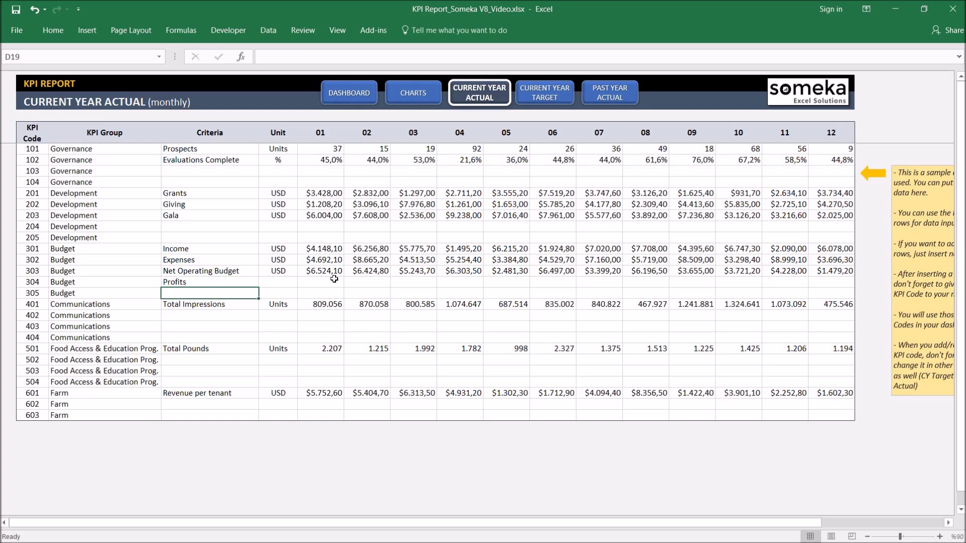
{"action": "key", "text": "Tab"}
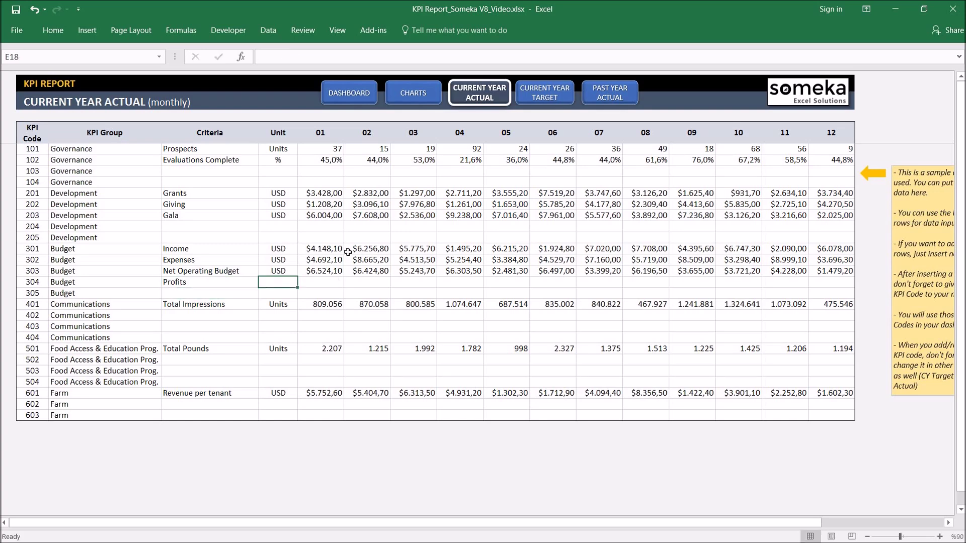
{"action": "left_click", "coordinate": [543, 95]}
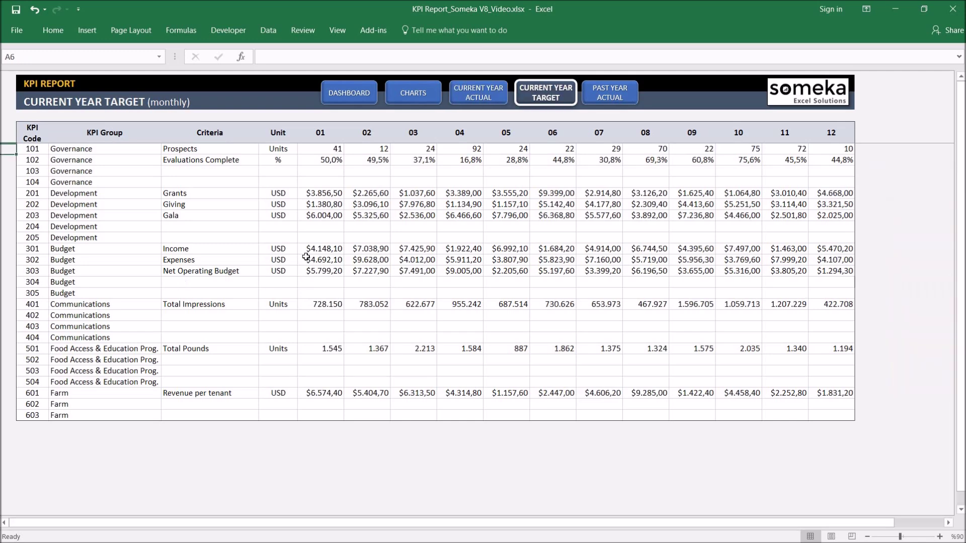
{"action": "left_click", "coordinate": [222, 283]}
{"action": "type", "text": "Prof"}
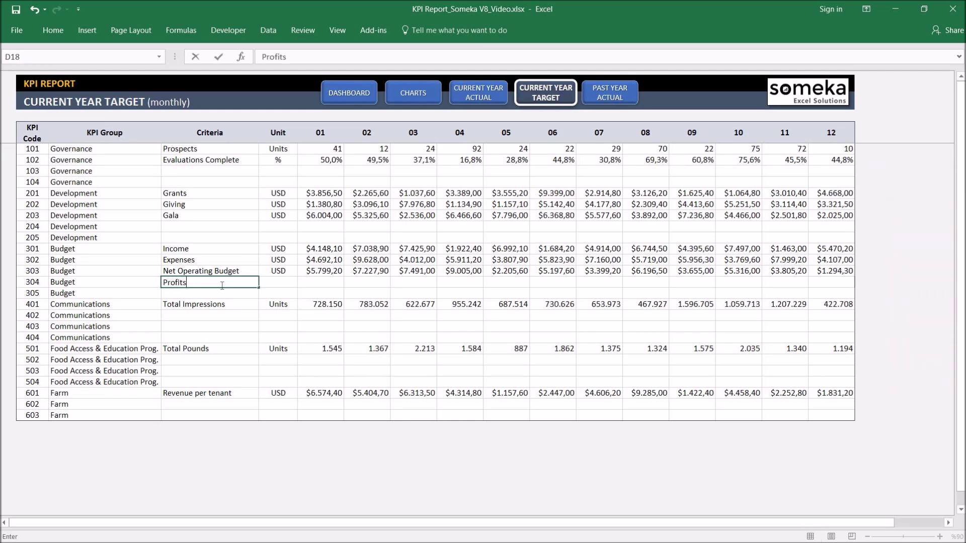
{"action": "type", "text": "its"}
{"action": "key", "text": "Tab"}
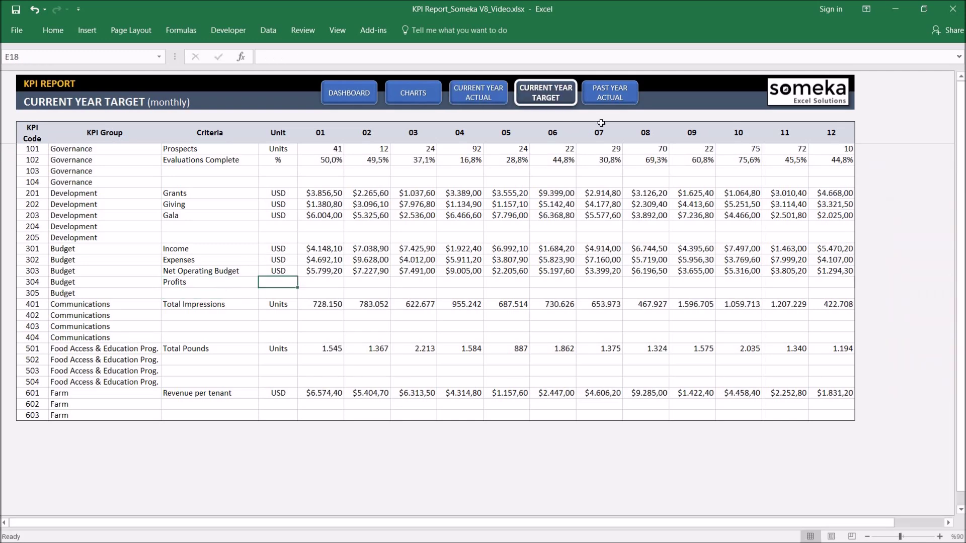
{"action": "left_click", "coordinate": [615, 101]}
{"action": "left_click", "coordinate": [187, 283]}
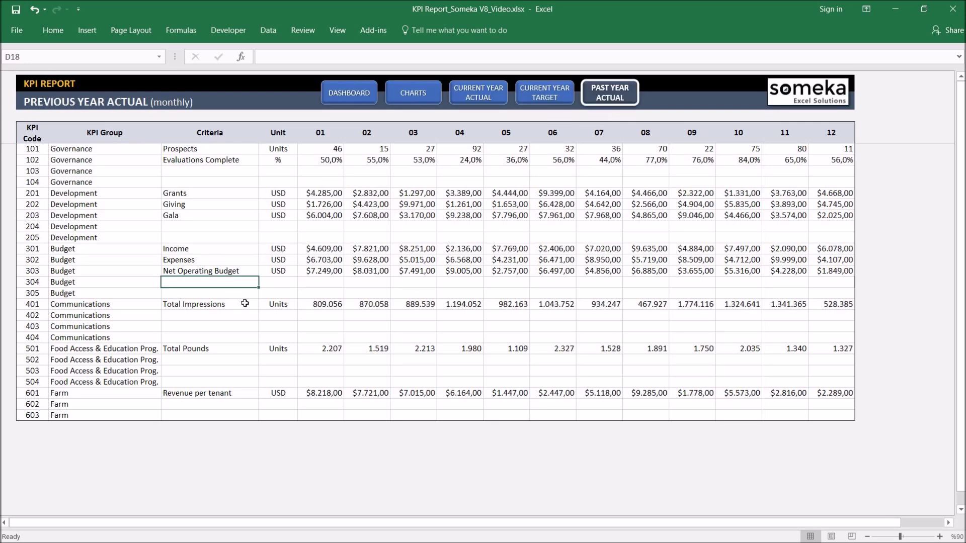
{"action": "type", "text": "Profits"}
{"action": "key", "text": "Return"}
{"action": "key", "text": "Up"}
Copy the Profits 2016 row from Profits Info into the Previous Year Actual Profits row.
{"action": "key", "text": "alt+Tab"}
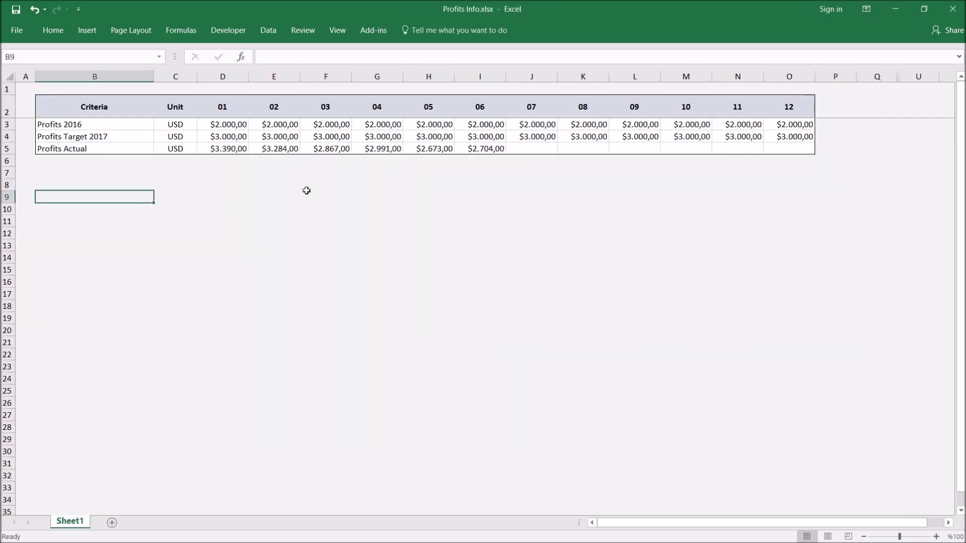
{"action": "left_click_drag", "start_coordinate": [198, 125], "coordinate": [781, 125]}
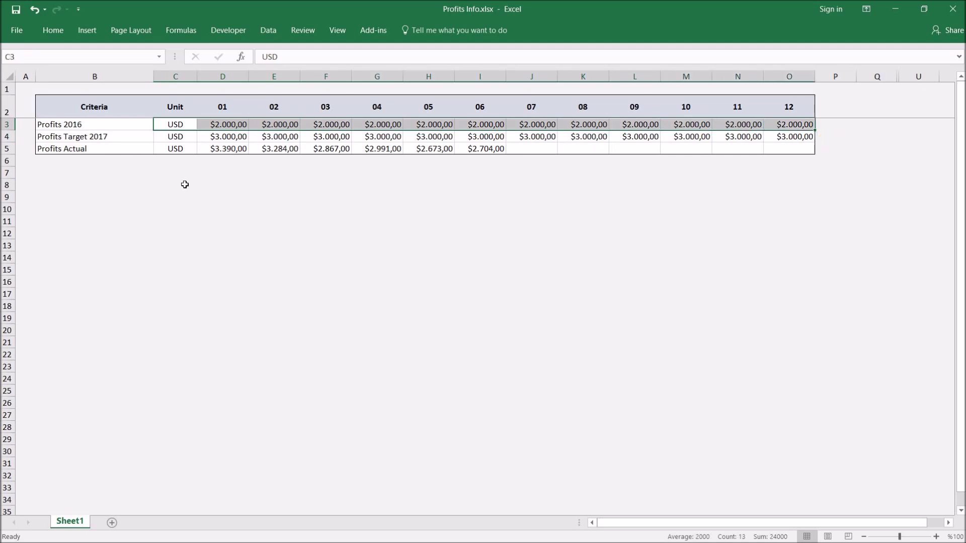
{"action": "key", "text": "ctrl+c"}
{"action": "key", "text": "ctrl+Tab"}
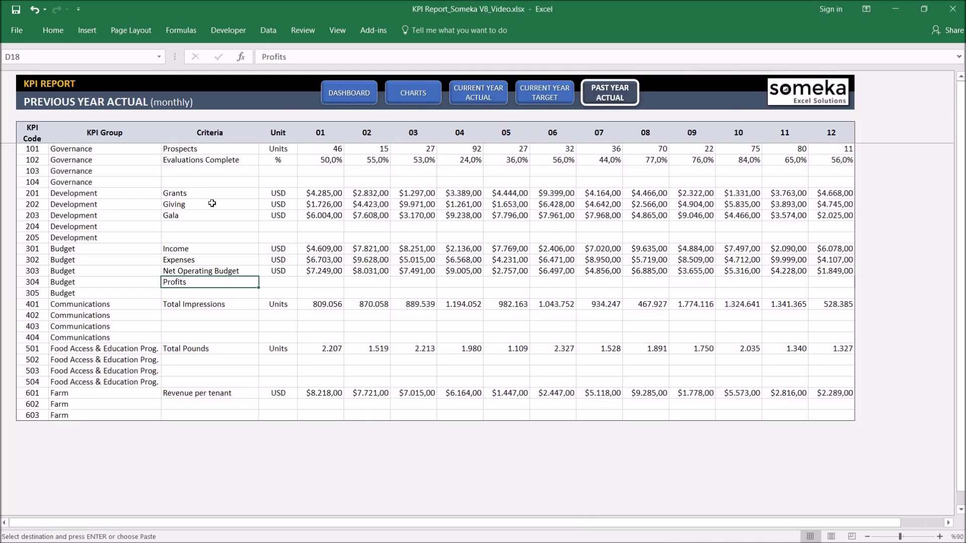
{"action": "left_click", "coordinate": [290, 284]}
{"action": "key", "text": "ctrl+v"}
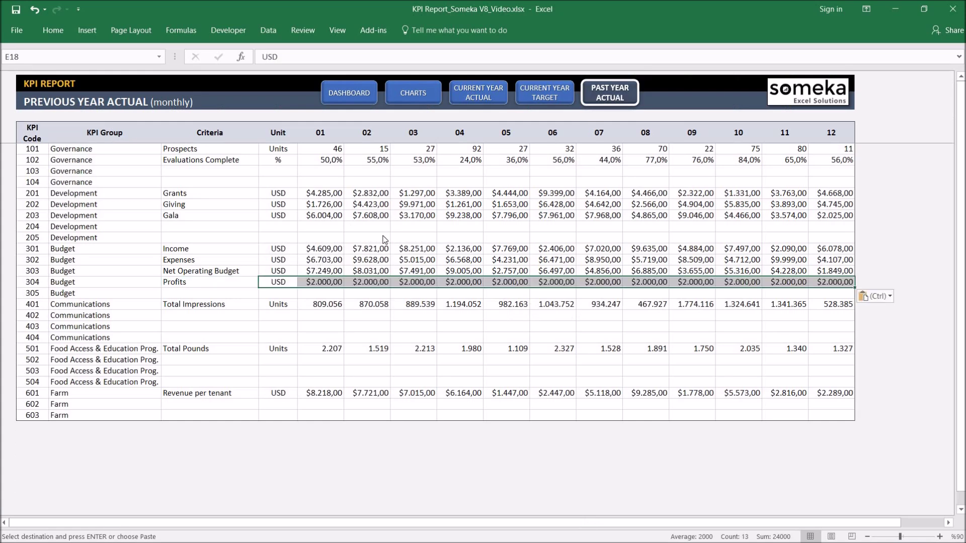
Copy the Profits Target 2017 row from the Profits Info workbook.
{"action": "key", "text": "ctrl+Tab"}
{"action": "left_click_drag", "start_coordinate": [188, 138], "coordinate": [803, 137]}
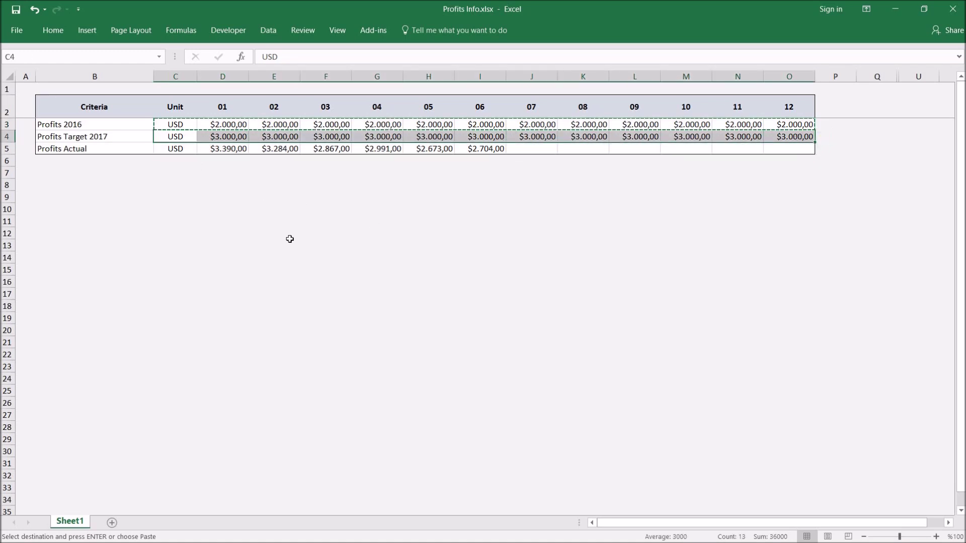
{"action": "key", "text": "ctrl+c"}
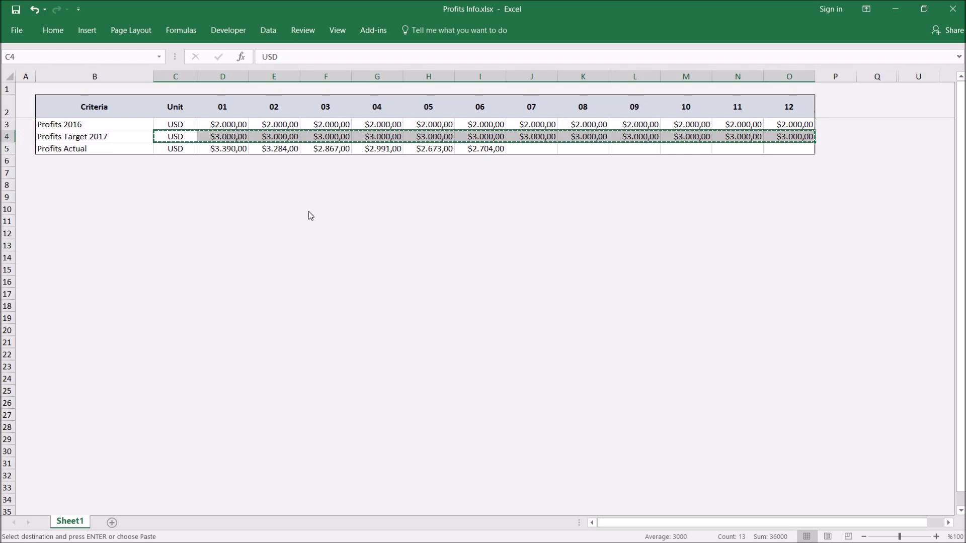
{"action": "key", "text": "ctrl+Tab"}
Paste the 2017 target profit figures into the Current Year Target Profits row.
{"action": "left_click", "coordinate": [322, 259]}
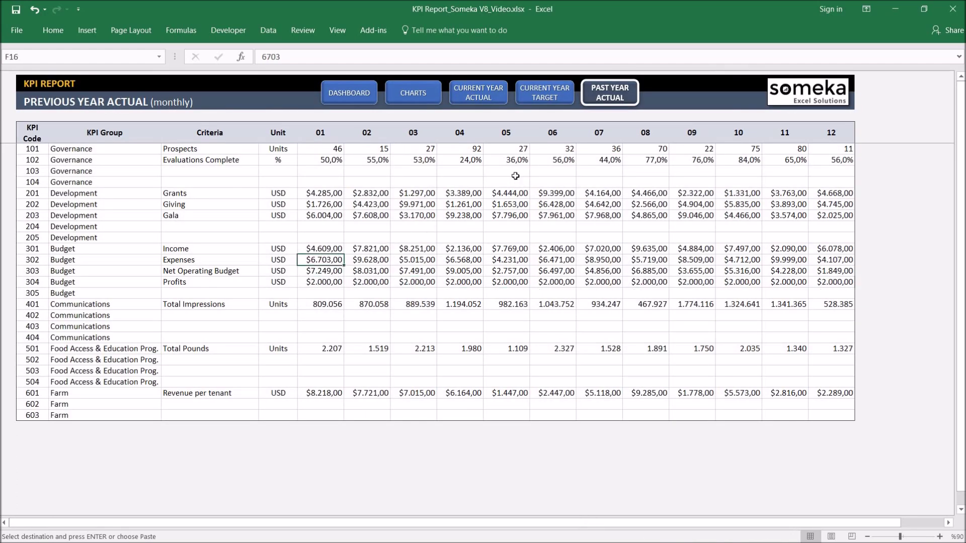
{"action": "left_click", "coordinate": [551, 96]}
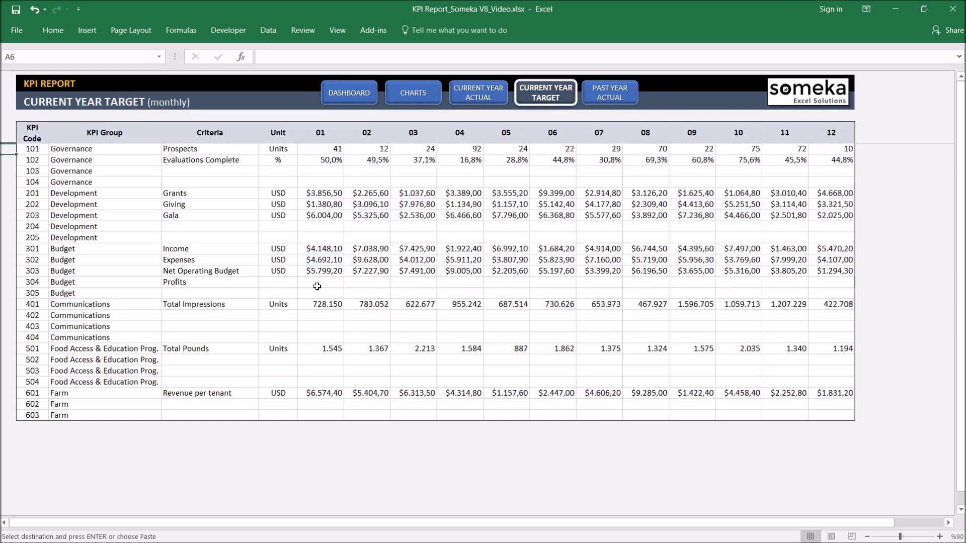
{"action": "left_click", "coordinate": [284, 281]}
{"action": "key", "text": "ctrl+v"}
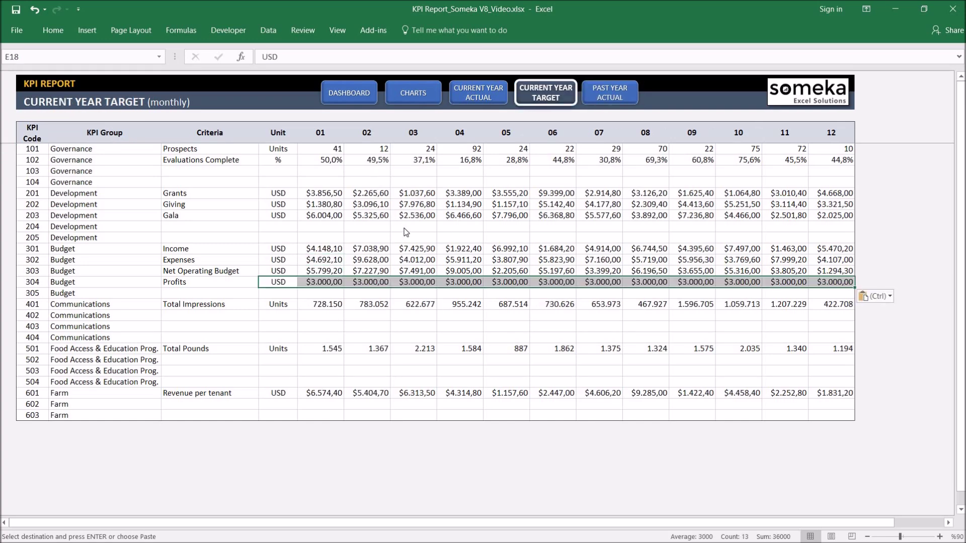
Copy the Profits Actual row from Profits Info into the Current Year Actual Profits row.
{"action": "key", "text": "ctrl+Tab"}
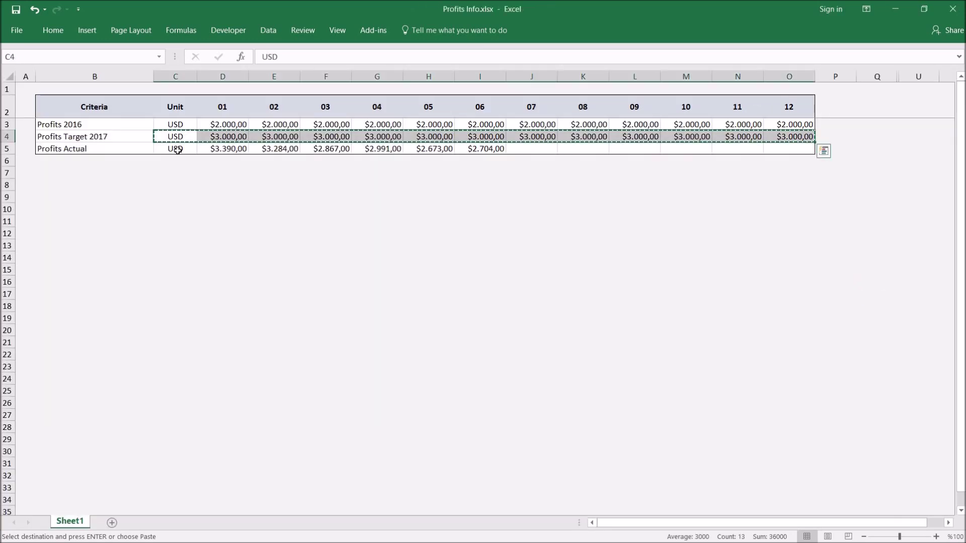
{"action": "left_click_drag", "start_coordinate": [177, 150], "coordinate": [779, 149]}
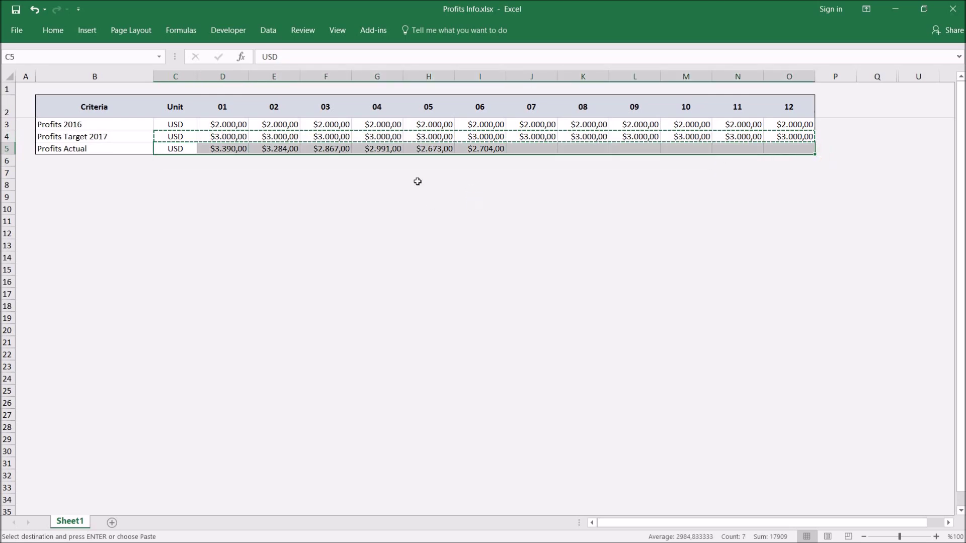
{"action": "key", "text": "ctrl+c"}
{"action": "key", "text": "alt+Tab"}
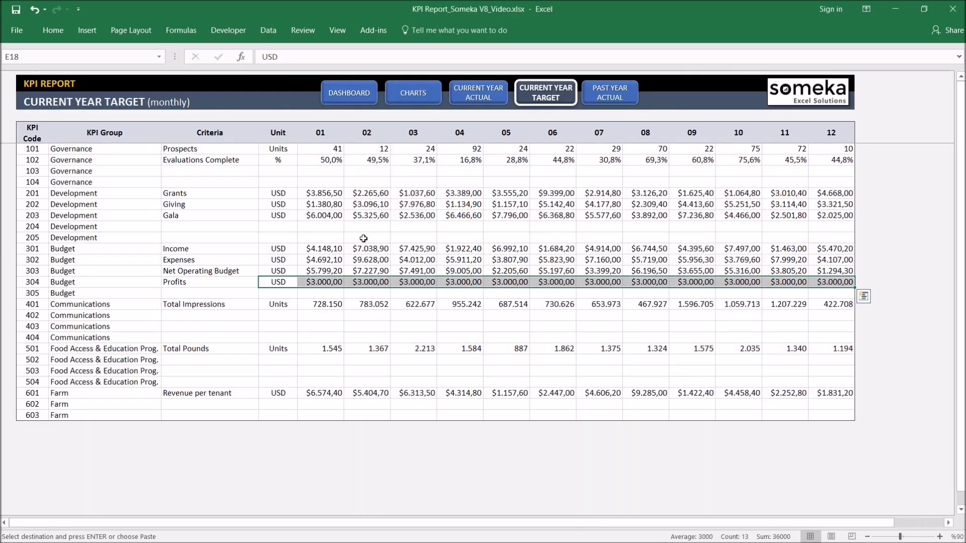
{"action": "left_click", "coordinate": [285, 262]}
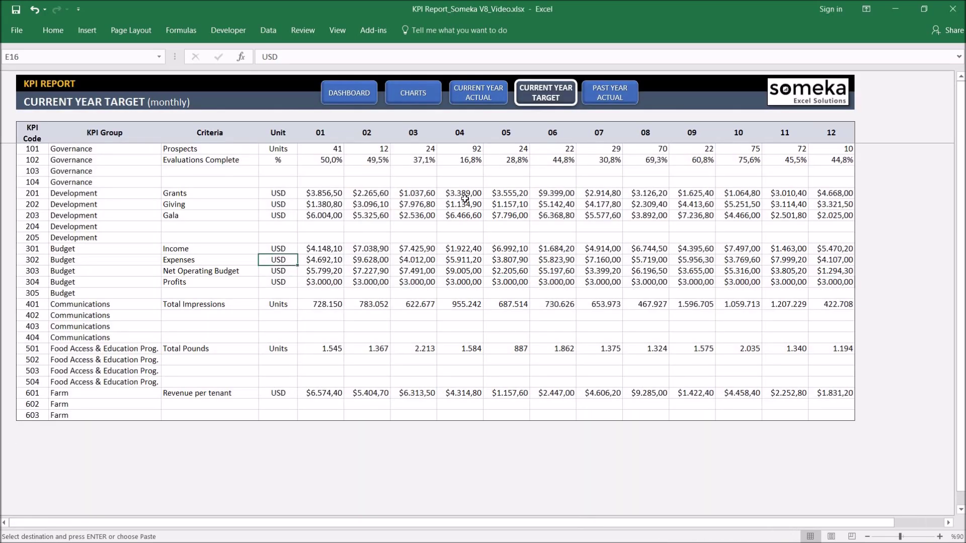
{"action": "left_click", "coordinate": [484, 98]}
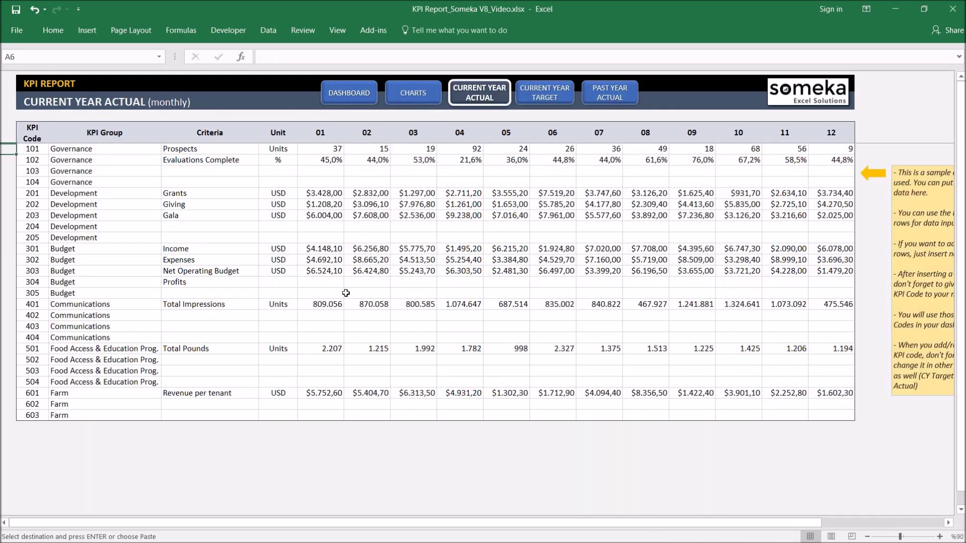
{"action": "left_click", "coordinate": [278, 282]}
{"action": "key", "text": "ctrl+v"}
{"action": "left_click", "coordinate": [562, 183]}
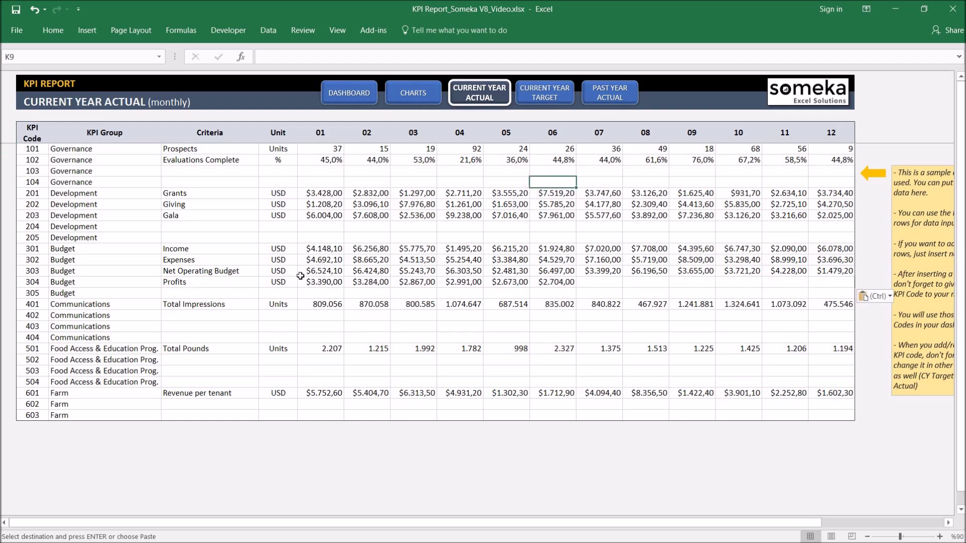
{"action": "left_click", "coordinate": [359, 102]}
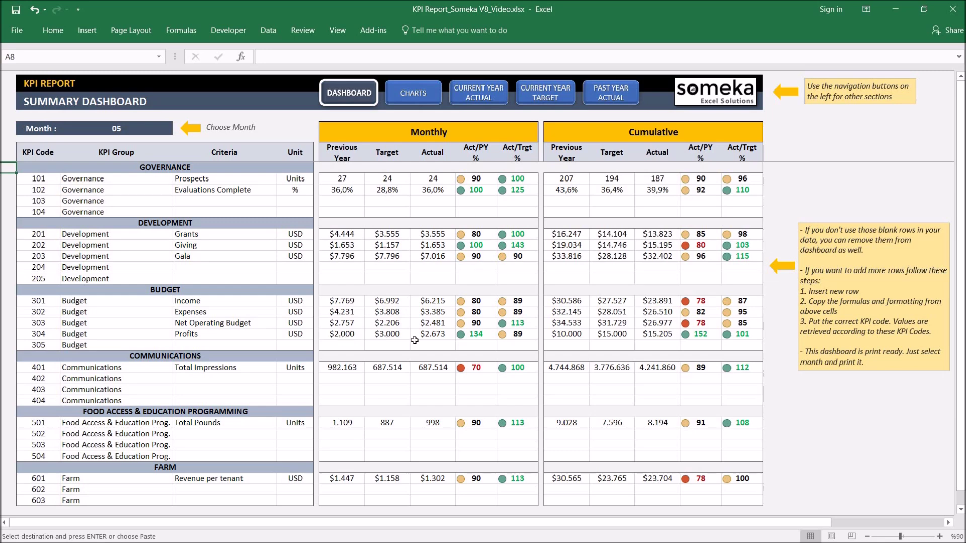
Set the dashboard month to 03.
{"action": "left_click", "coordinate": [136, 126]}
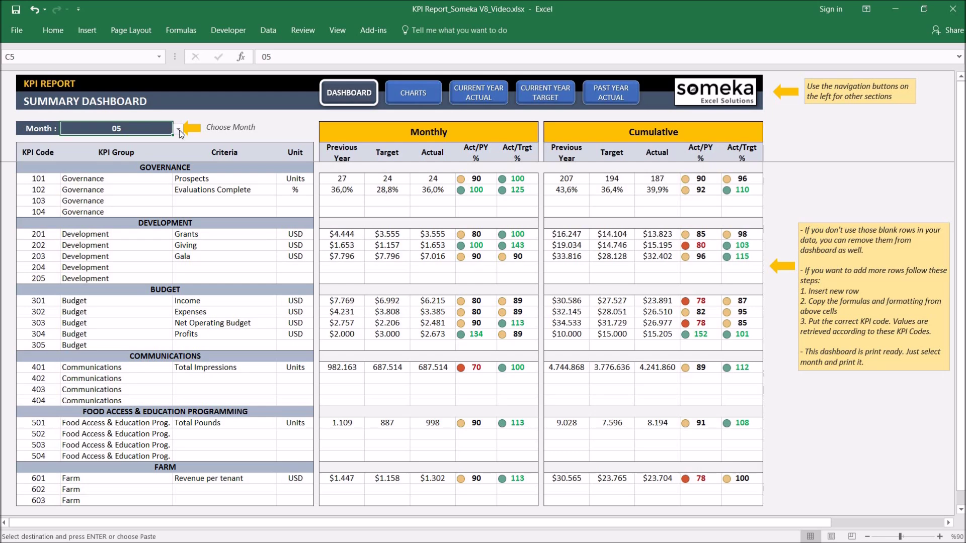
{"action": "left_click", "coordinate": [179, 130]}
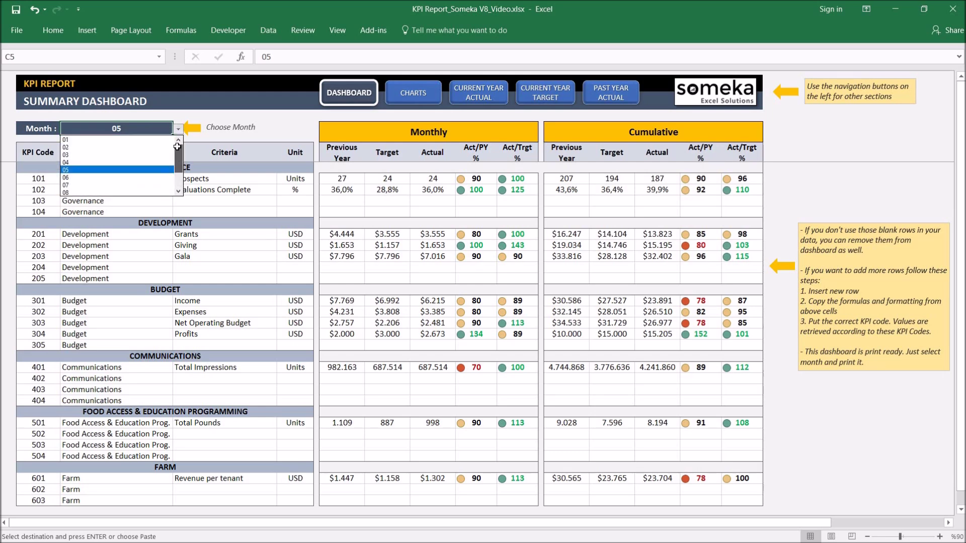
{"action": "left_click", "coordinate": [89, 155]}
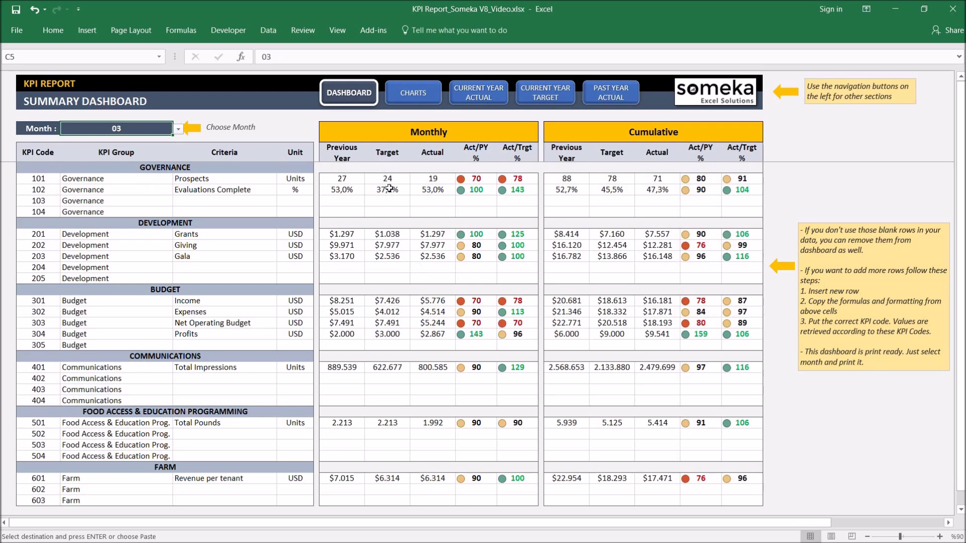
Inspect the previous-year, target and cumulative previous-year Profits formulas on the dashboard.
{"action": "left_click", "coordinate": [342, 330]}
{"action": "left_click", "coordinate": [398, 333]}
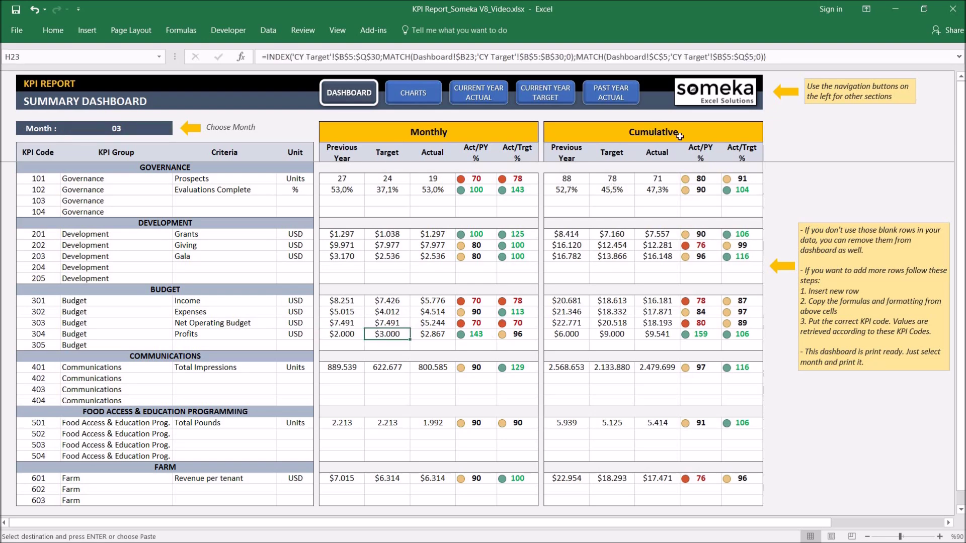
{"action": "left_click", "coordinate": [571, 334]}
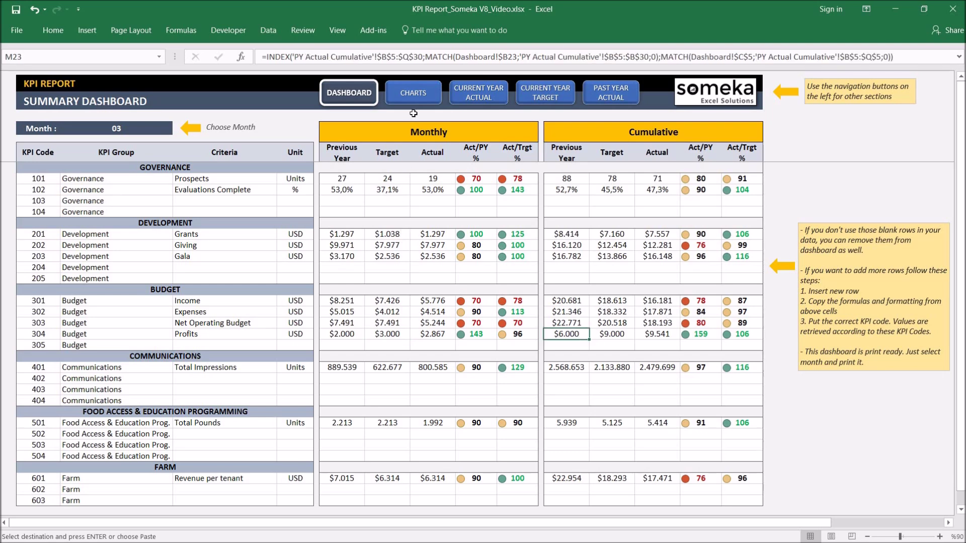
{"action": "left_click", "coordinate": [413, 93]}
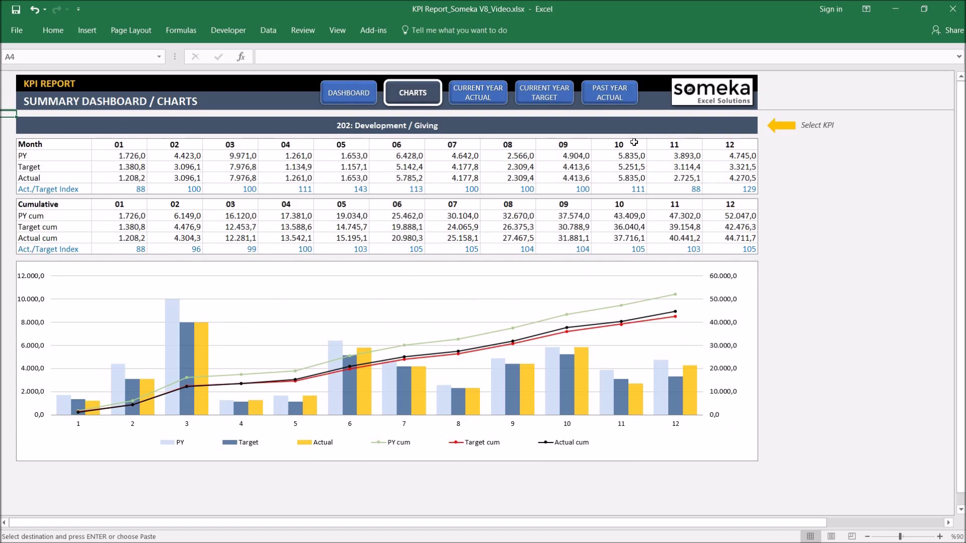
Select 304: Budget / Profits in the Charts sheet KPI dropdown, then return to the dashboard.
{"action": "left_click", "coordinate": [585, 125]}
{"action": "left_click", "coordinate": [764, 128]}
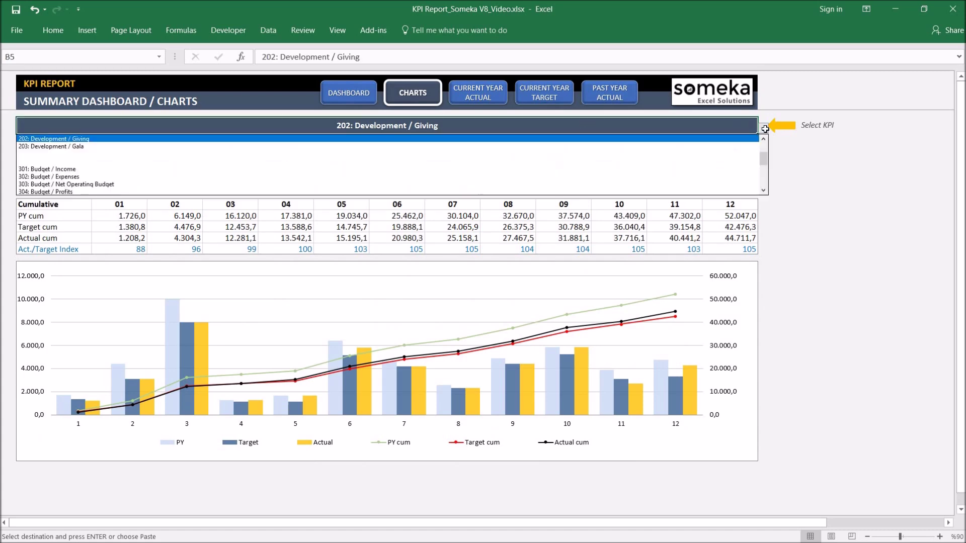
{"action": "left_click", "coordinate": [82, 192]}
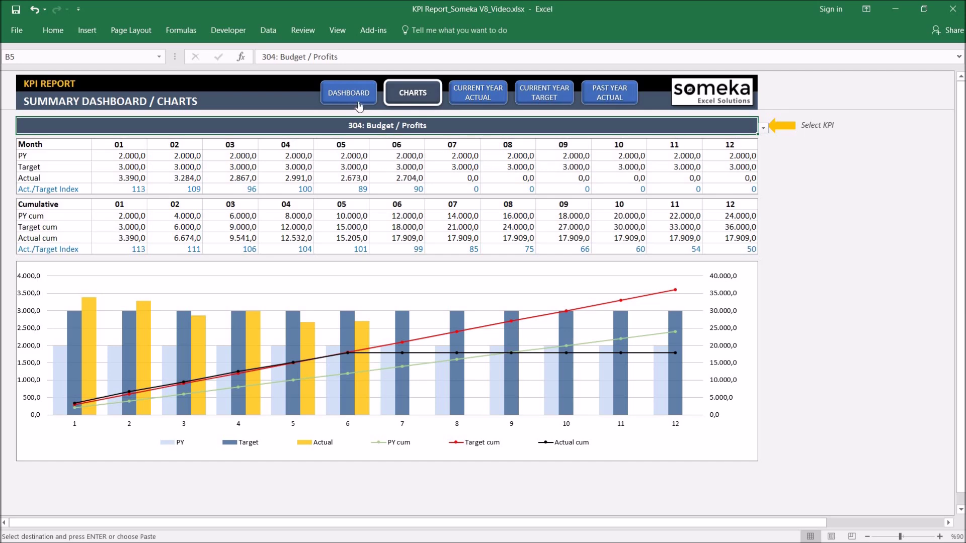
{"action": "left_click", "coordinate": [359, 106]}
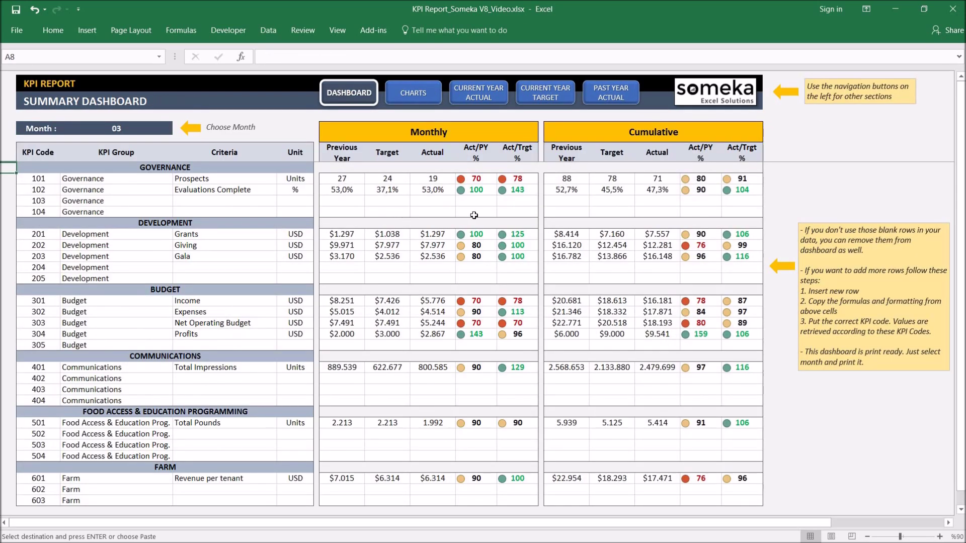
{"action": "left_click", "coordinate": [808, 181]}
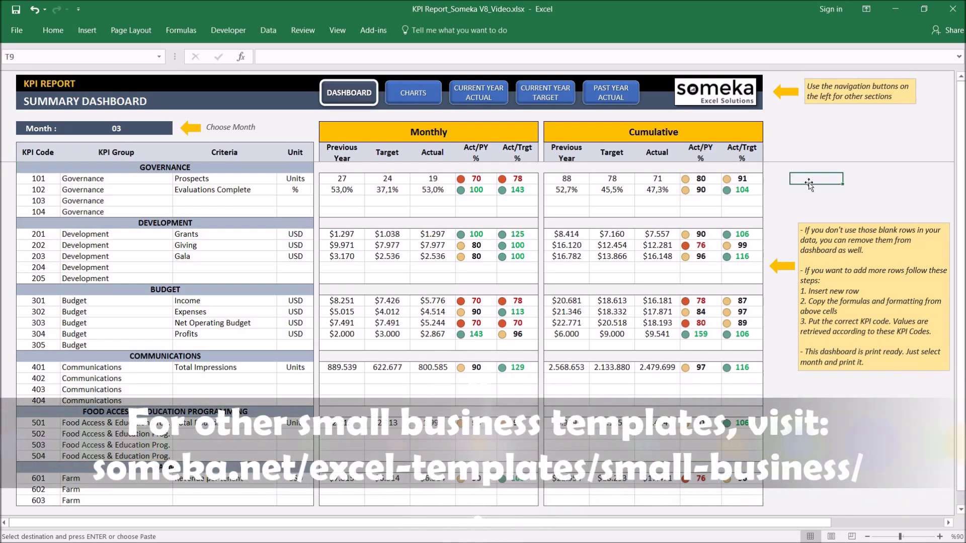